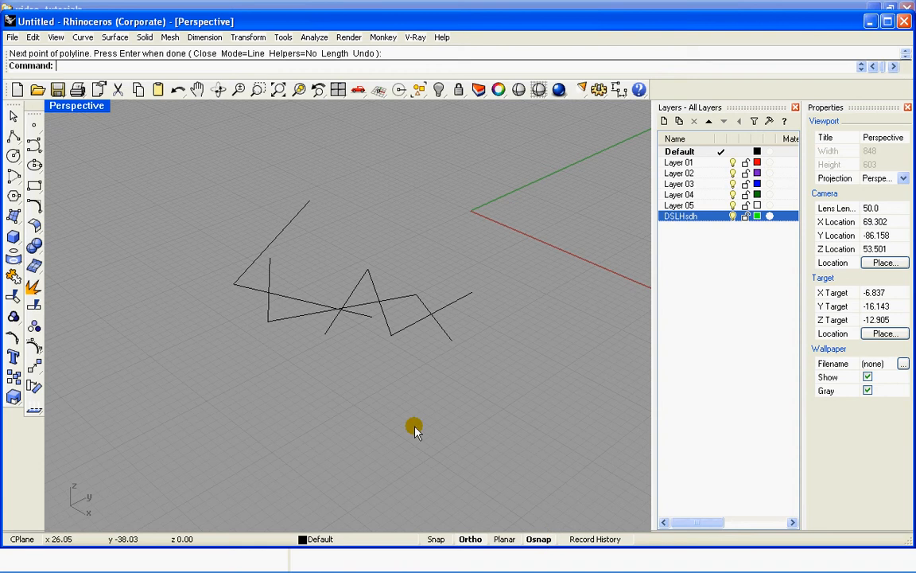
# Step: Start a trial polyline in the empty area beside the zigzag lines, turn Ortho off, and cancel the polyline
pyautogui.moveTo(398, 436); pyautogui.dragTo(421, 439, button='right')
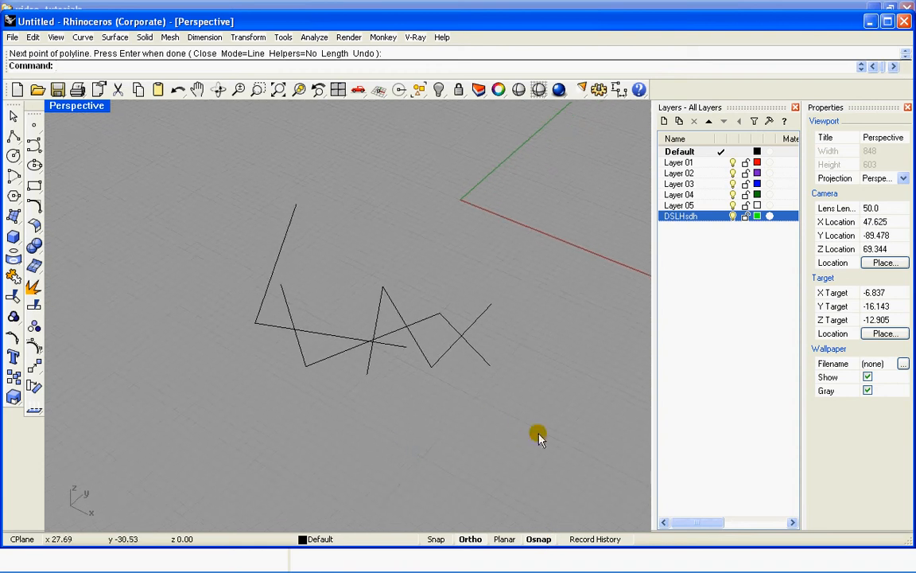
pyautogui.keyDown('shift'); pyautogui.moveTo(540, 438); pyautogui.dragTo(400, 387, button='right'); pyautogui.keyUp('shift')
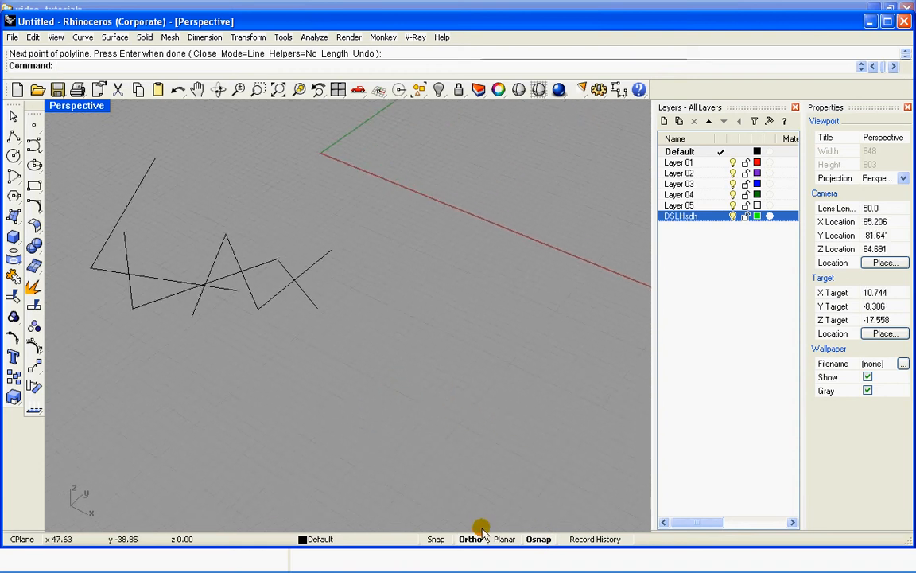
pyautogui.click(13, 140)
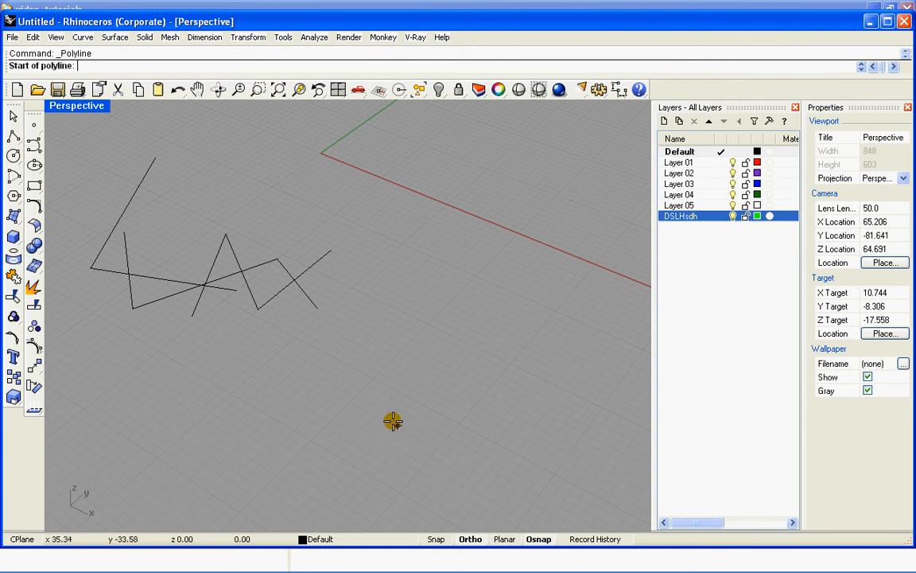
pyautogui.click(394, 421)
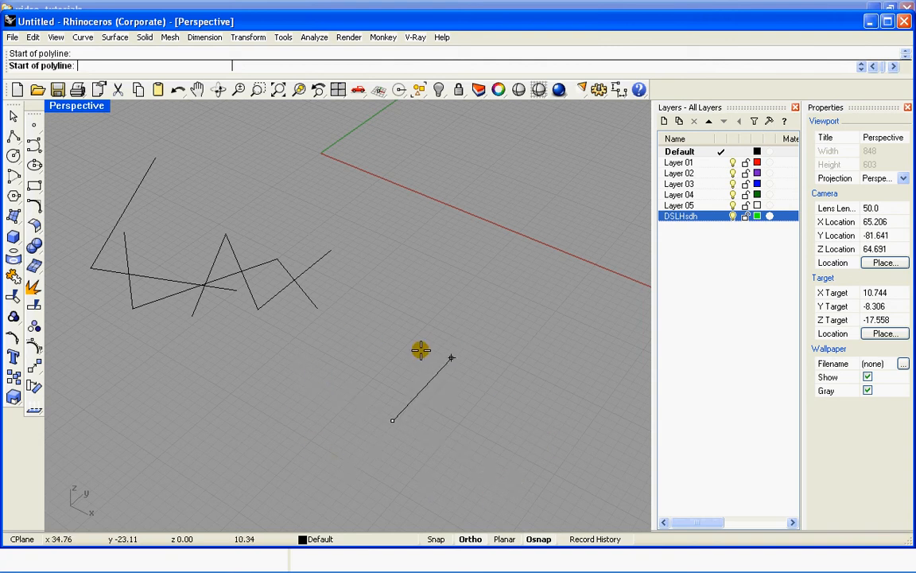
pyautogui.click(471, 539)
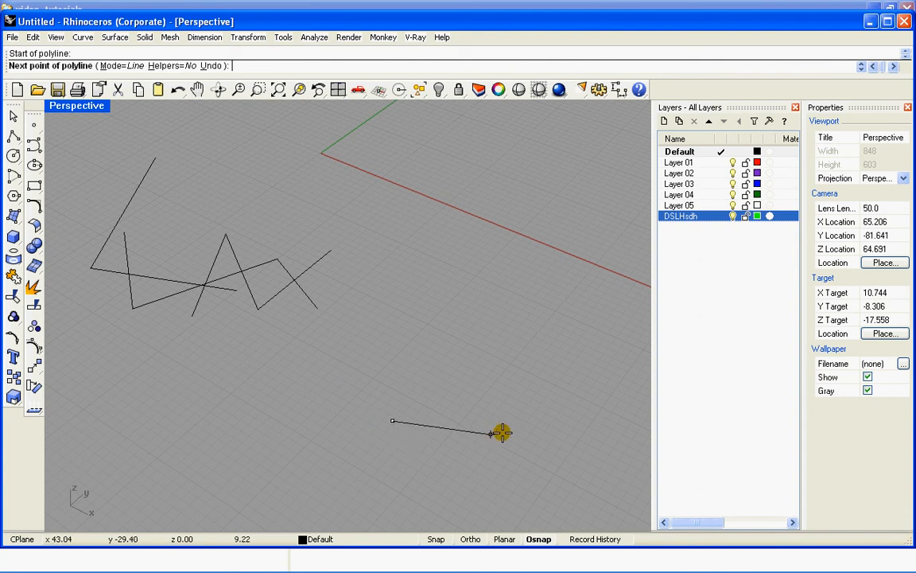
pyautogui.press('Escape')
pyautogui.scroll(-2, 450, 424)
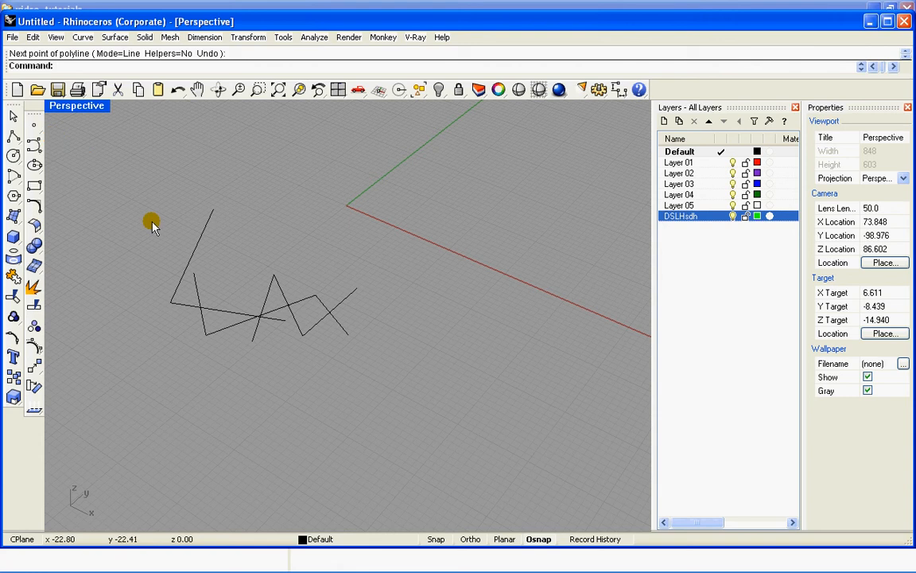
# Step: Examine the floating Point toolset and the list of available toolbars, and close both
pyautogui.click(34, 125)
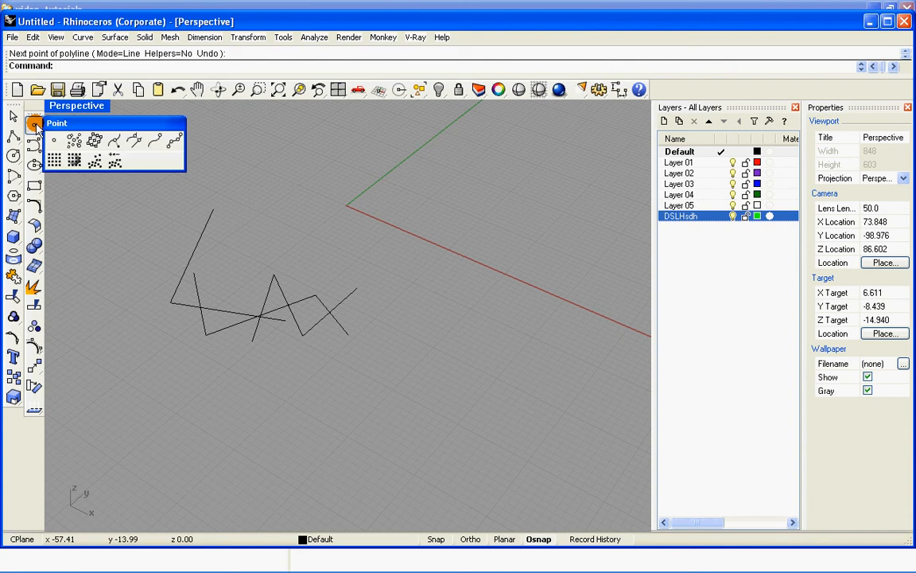
pyautogui.moveTo(97, 125); pyautogui.dragTo(254, 163)
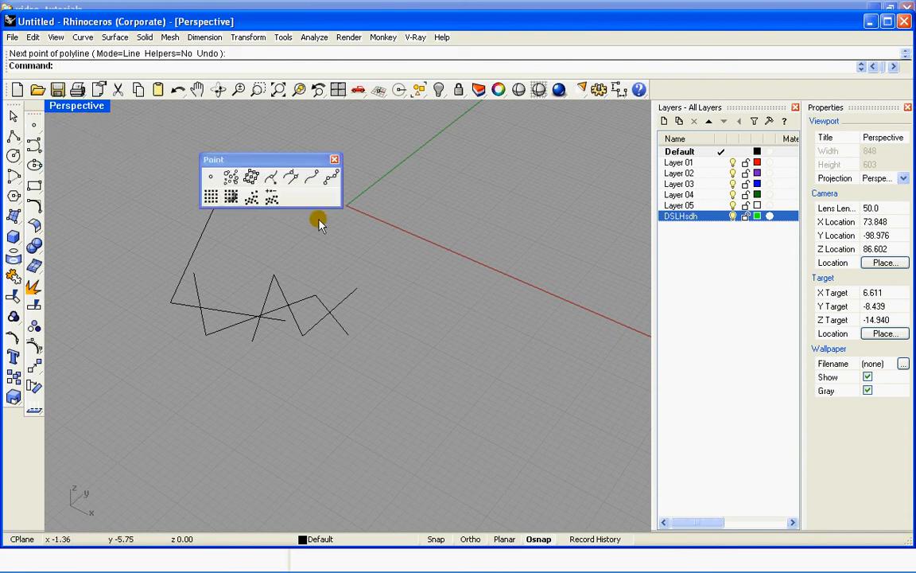
pyautogui.rightClick(14, 407)
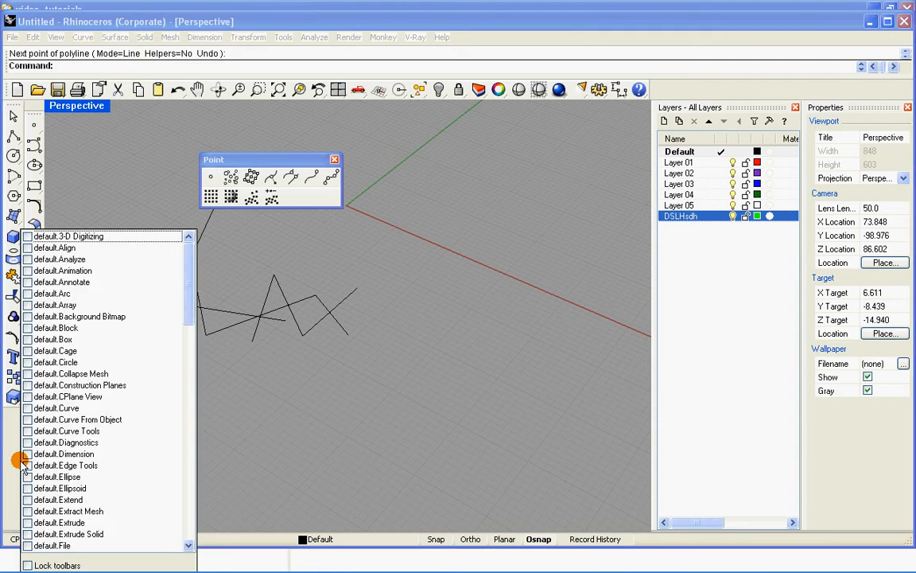
pyautogui.click(344, 350)
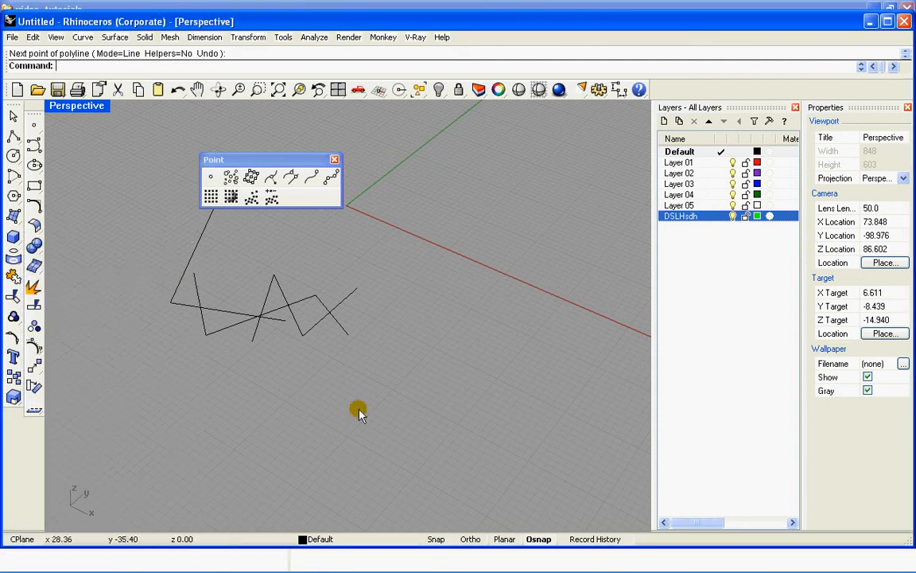
pyautogui.click(335, 159)
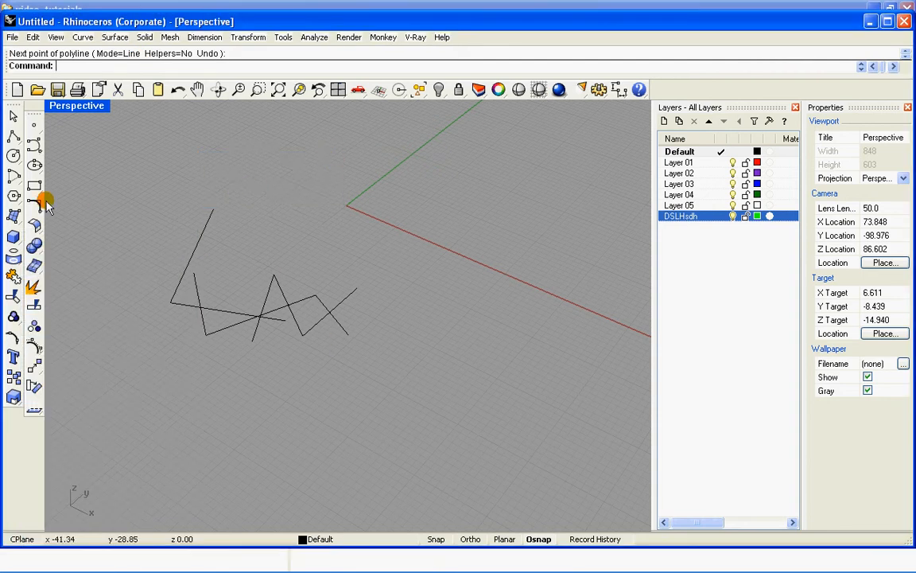
pyautogui.click(33, 150)
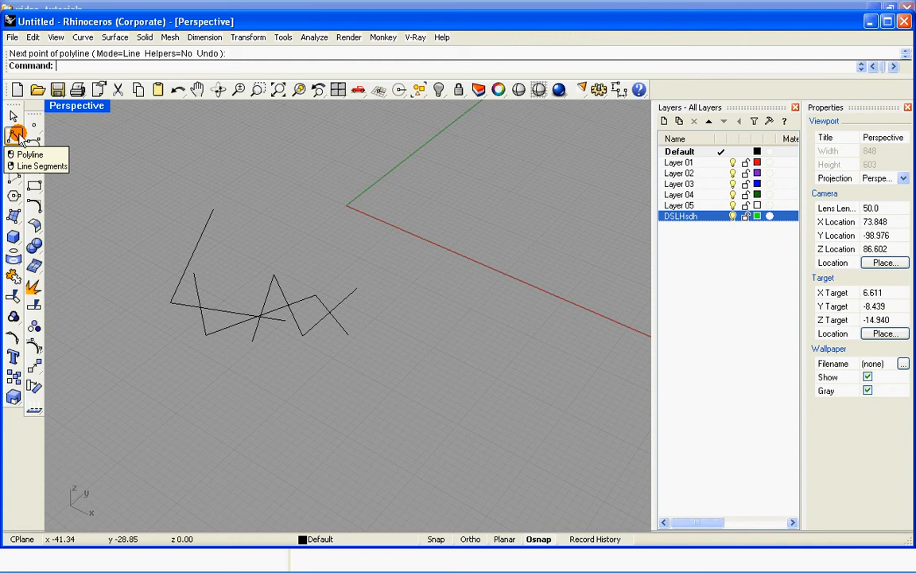
# Step: Switch from the Perspective viewport to a maximized Top viewport with the existing zigzag lines in view
pyautogui.doubleClick(86, 107)
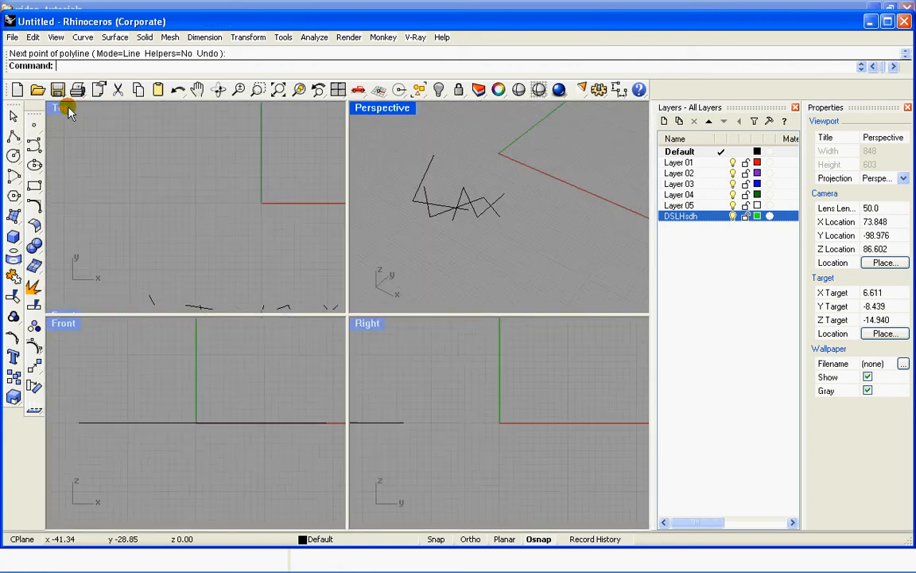
pyautogui.click(61, 103)
pyautogui.moveTo(402, 243); pyautogui.dragTo(373, 230, button='right')
pyautogui.scroll(-2, 362, 316)
pyautogui.moveTo(367, 347); pyautogui.dragTo(344, 317, button='right')
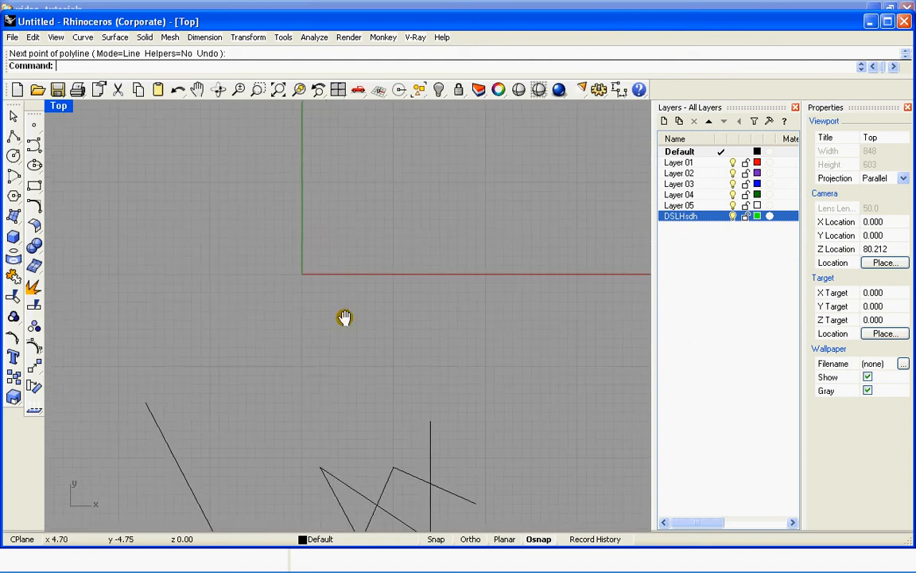
pyautogui.scroll(-4, 343, 317)
# Step: Draw a two-segment L-shaped polyline across the x axis above the zigzag lines, with its corner at about (11, 11)
pyautogui.click(12, 130)
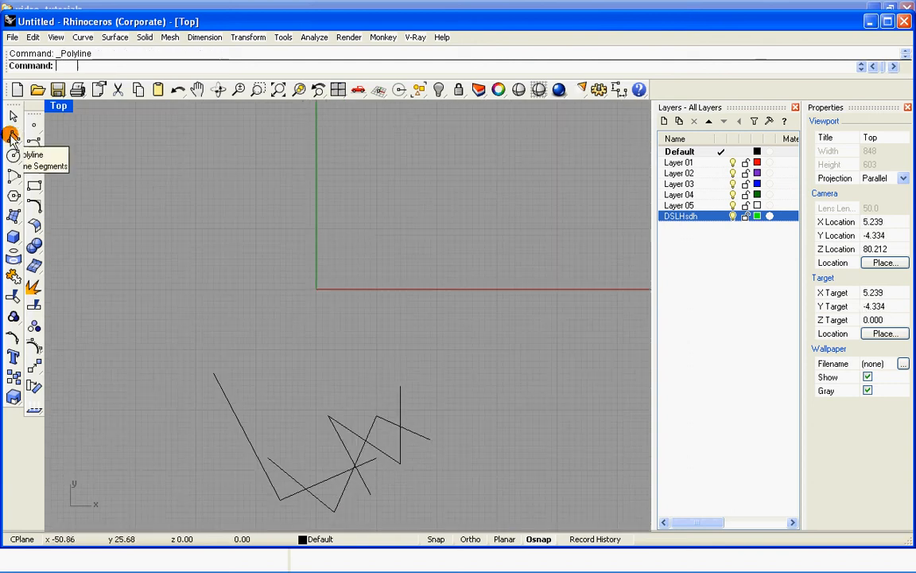
pyautogui.click(383, 326)
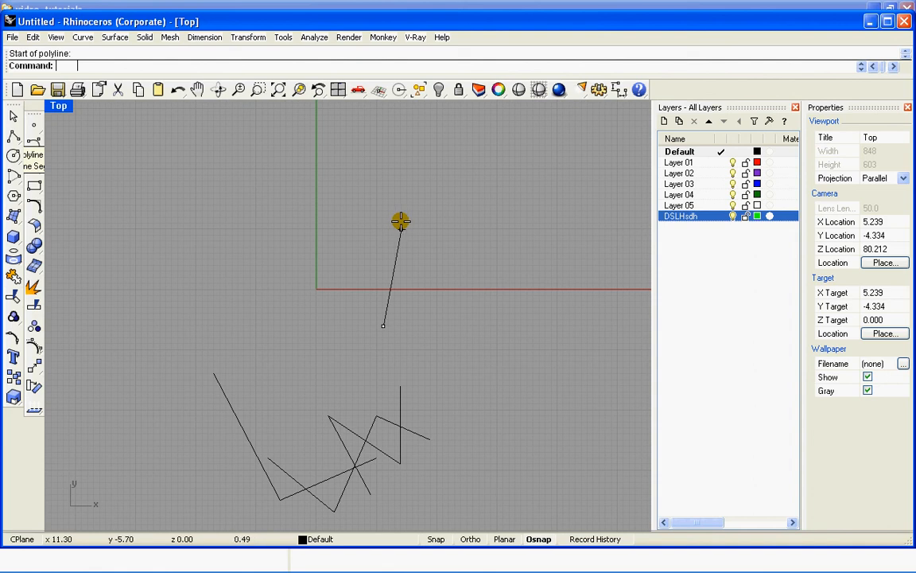
pyautogui.click(399, 221)
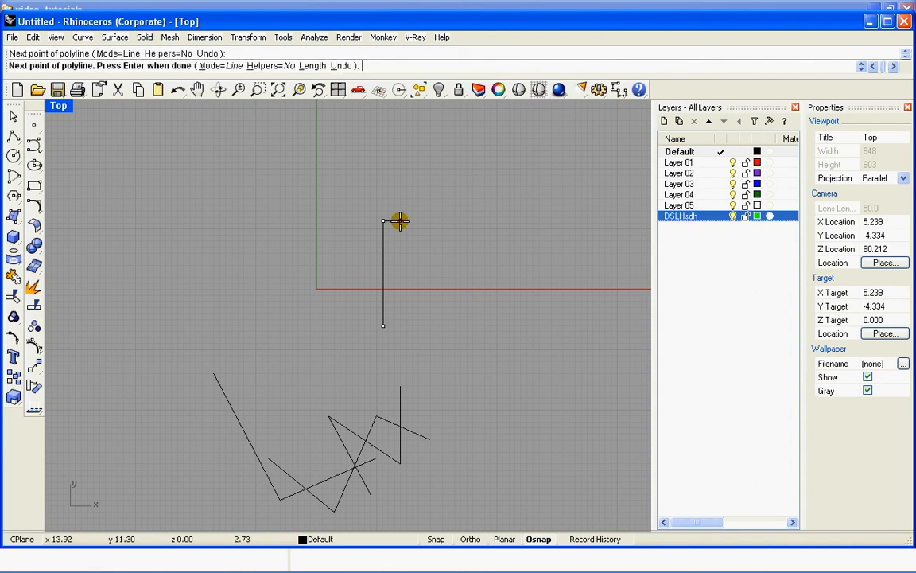
pyautogui.click(492, 223)
pyautogui.press('Return')
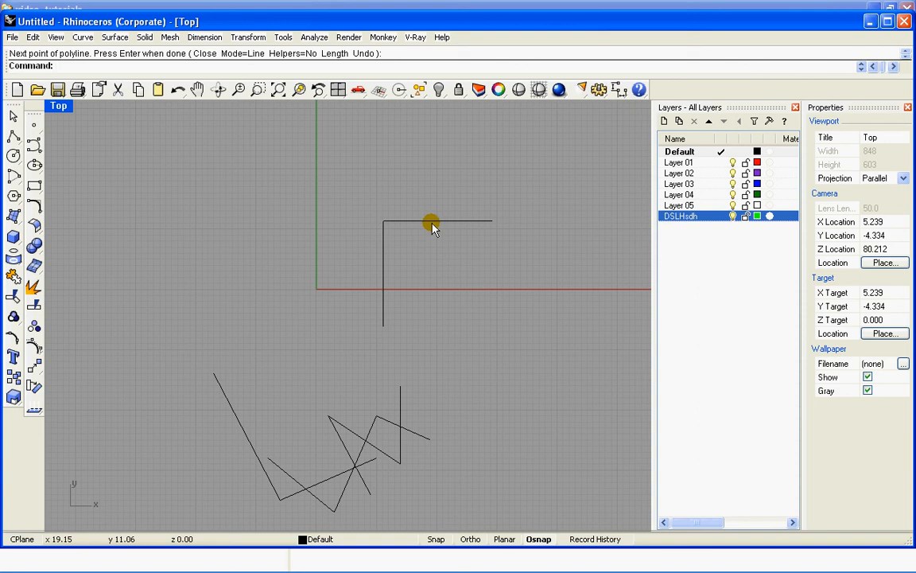
# Step: Check how the L-shaped polyline selects with a crossing selection, and clear the selection
pyautogui.click(540, 189)
pyautogui.moveTo(540, 189); pyautogui.dragTo(257, 352)
pyautogui.press('Escape')
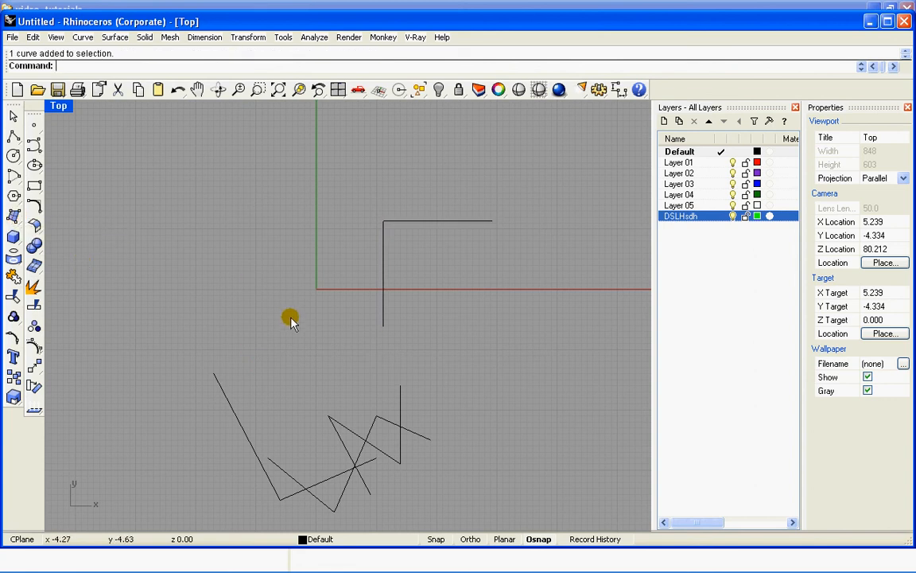
# Step: Examine the tools in the floating Lines and Surface toolsets, closing each one
pyautogui.moveTo(262, 333); pyautogui.dragTo(254, 317, button='right')
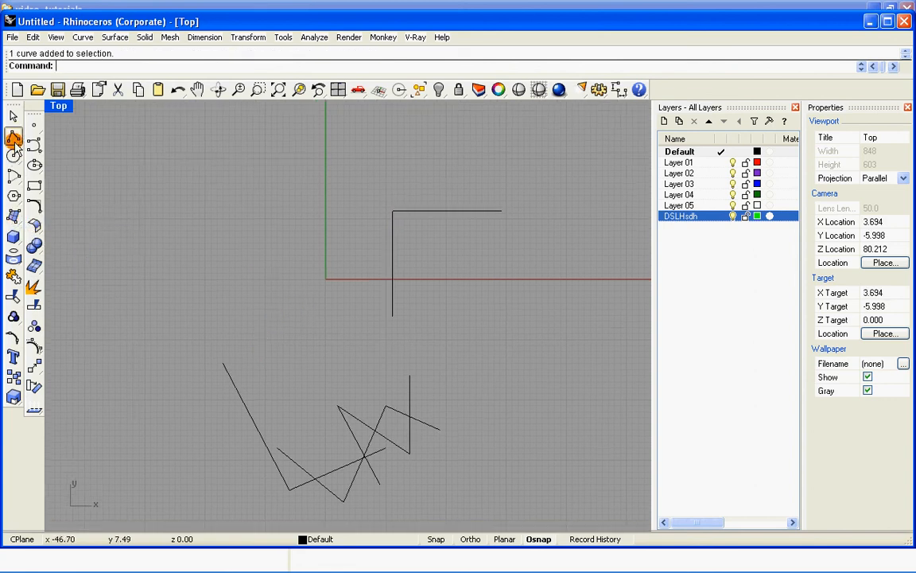
pyautogui.click(13, 140)
pyautogui.moveTo(103, 134); pyautogui.dragTo(154, 120)
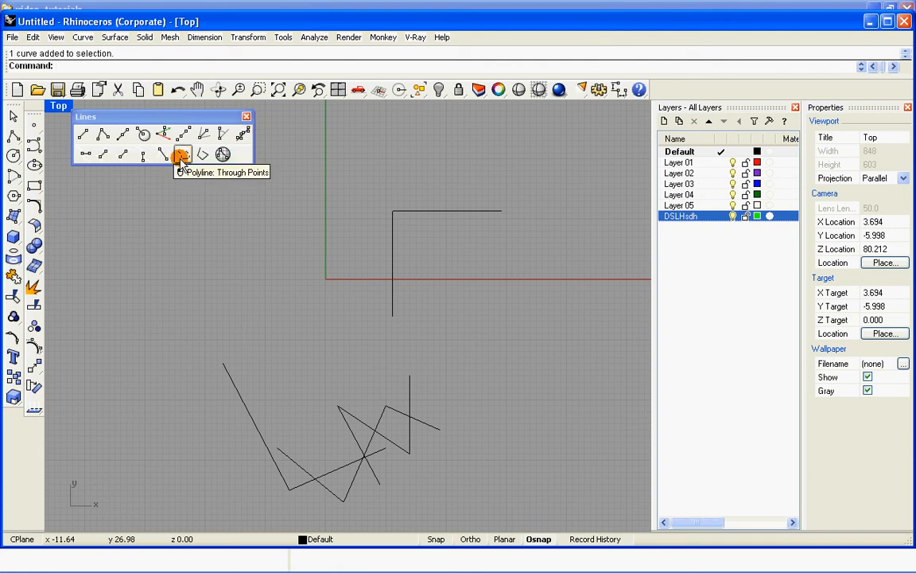
pyautogui.click(248, 118)
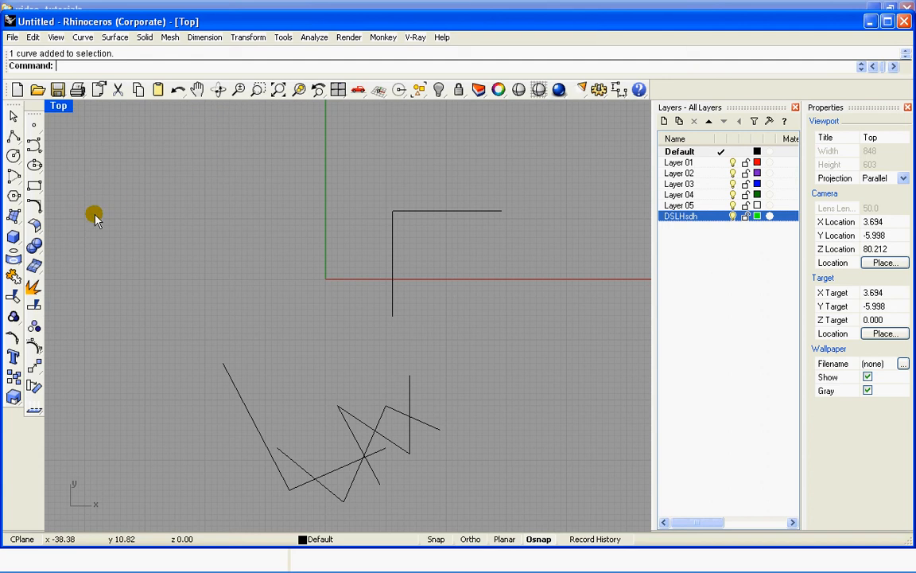
pyautogui.click(16, 222)
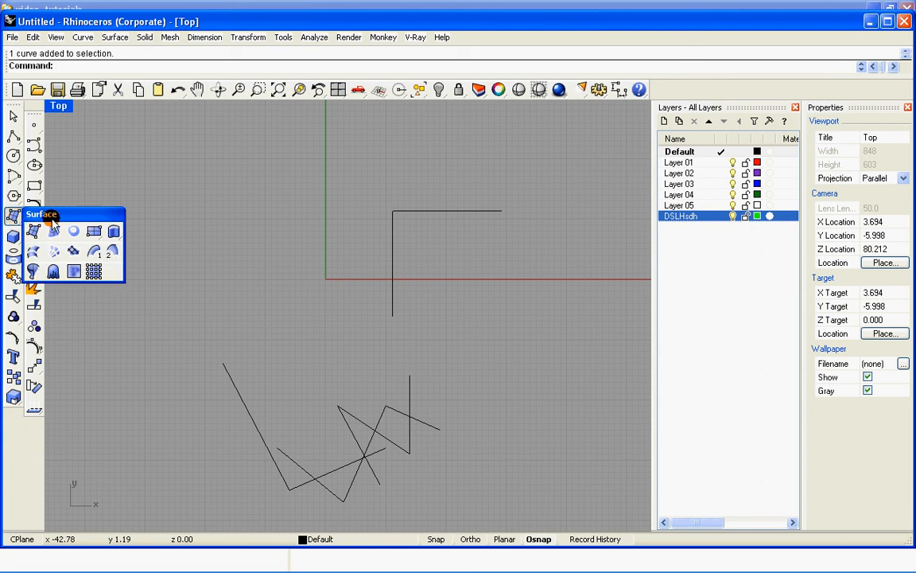
pyautogui.moveTo(75, 215); pyautogui.dragTo(156, 168)
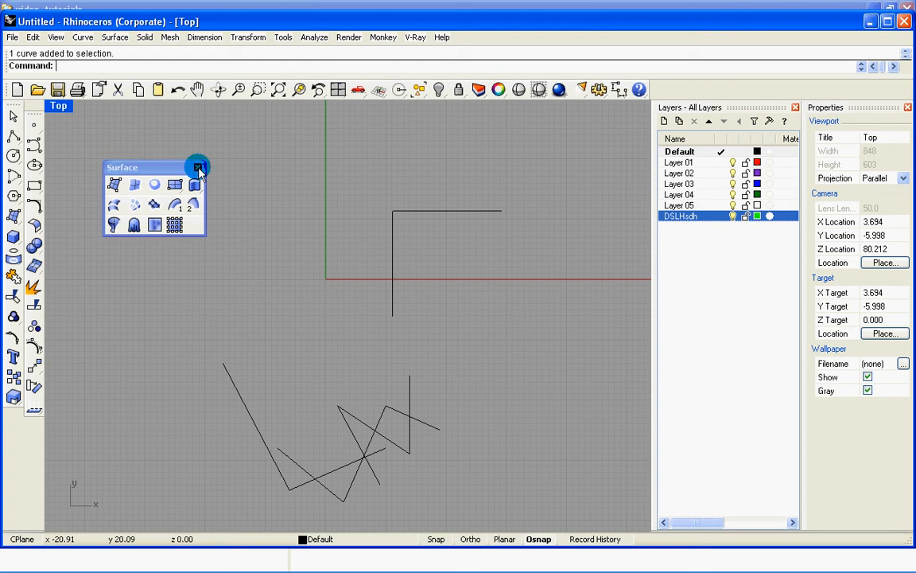
pyautogui.click(198, 168)
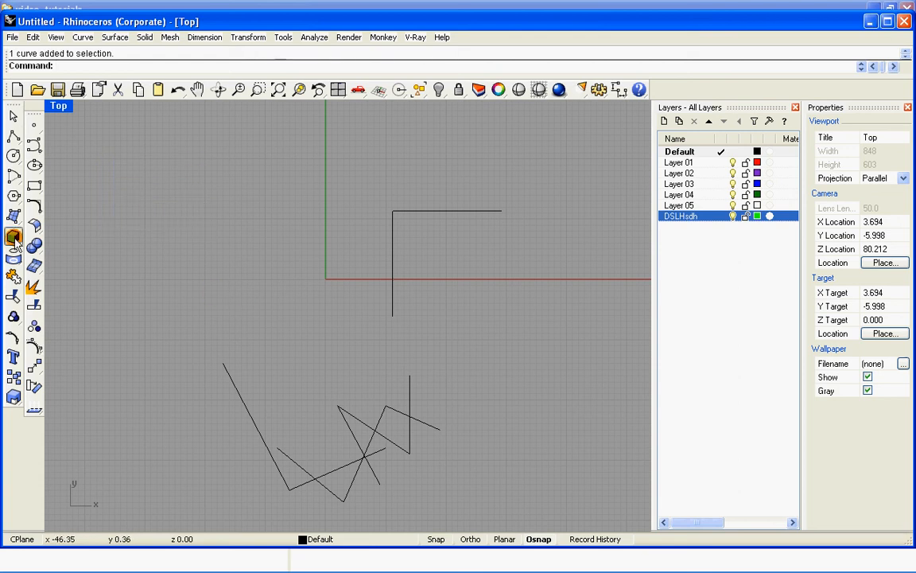
# Step: Float the Solid toolset over the model and switch to a maximized Perspective viewport
pyautogui.click(15, 241)
pyautogui.moveTo(35, 236); pyautogui.dragTo(158, 196)
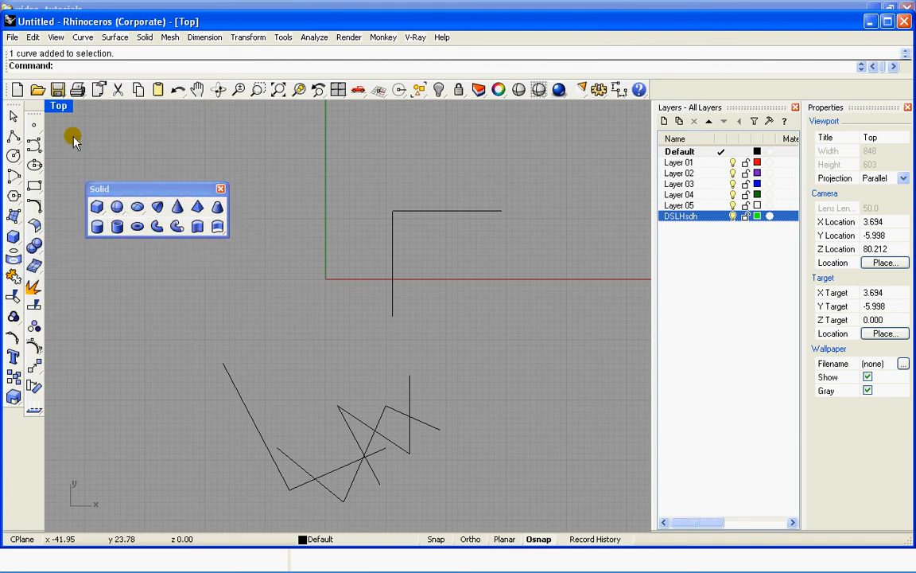
pyautogui.doubleClick(64, 107)
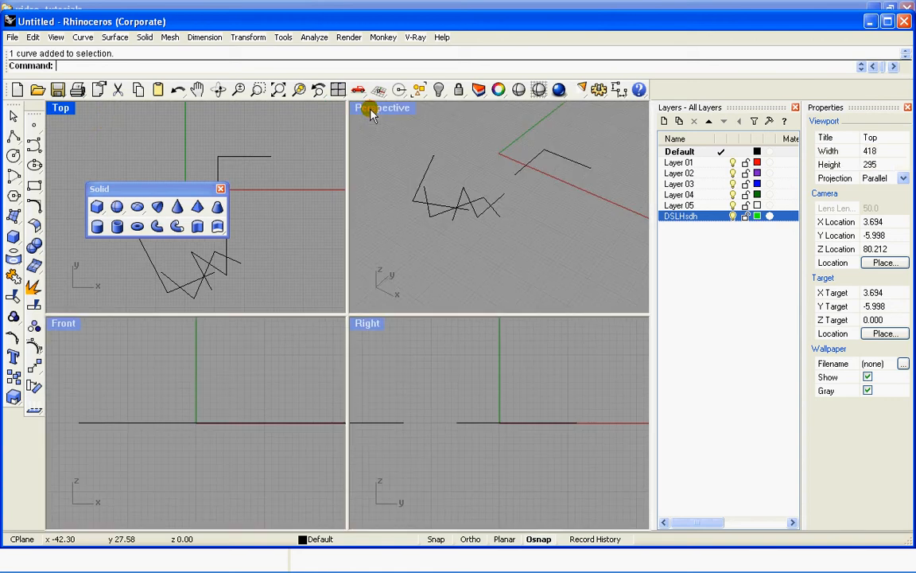
pyautogui.click(373, 112)
pyautogui.doubleClick(372, 109)
pyautogui.moveTo(253, 372); pyautogui.dragTo(245, 364, button='right')
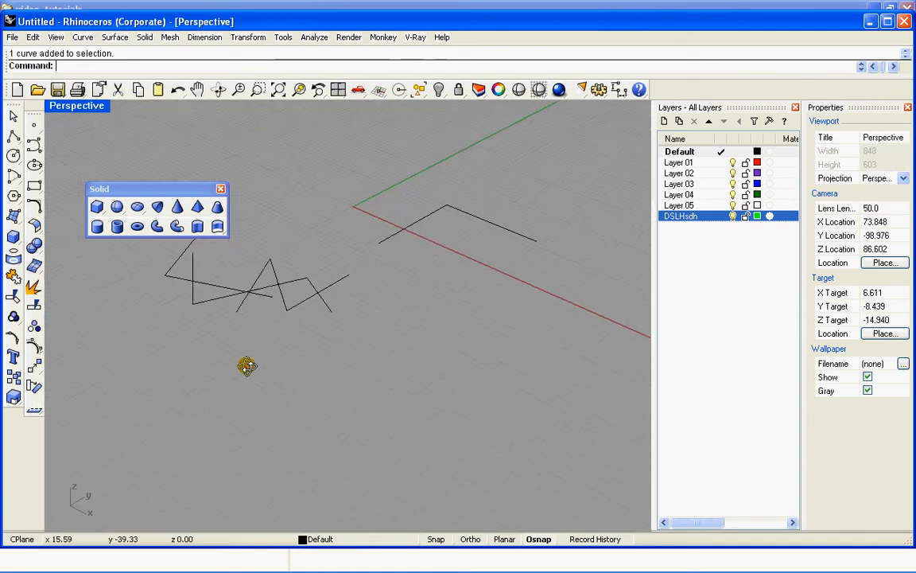
pyautogui.scroll(2, 291, 293)
# Step: Create a vertical solid cone between the zigzag lines and the L-shaped polyline, and close the Solid toolset
pyautogui.click(178, 209)
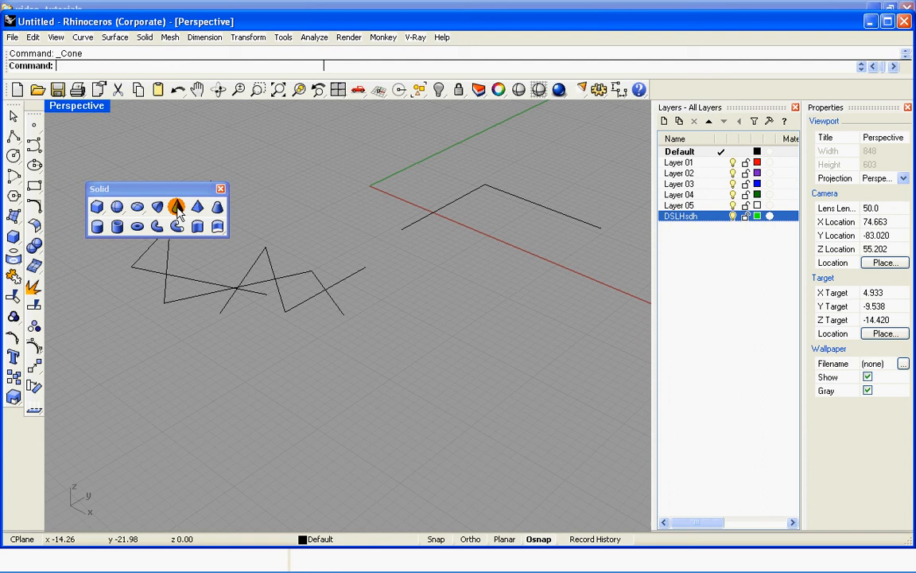
pyautogui.click(464, 316)
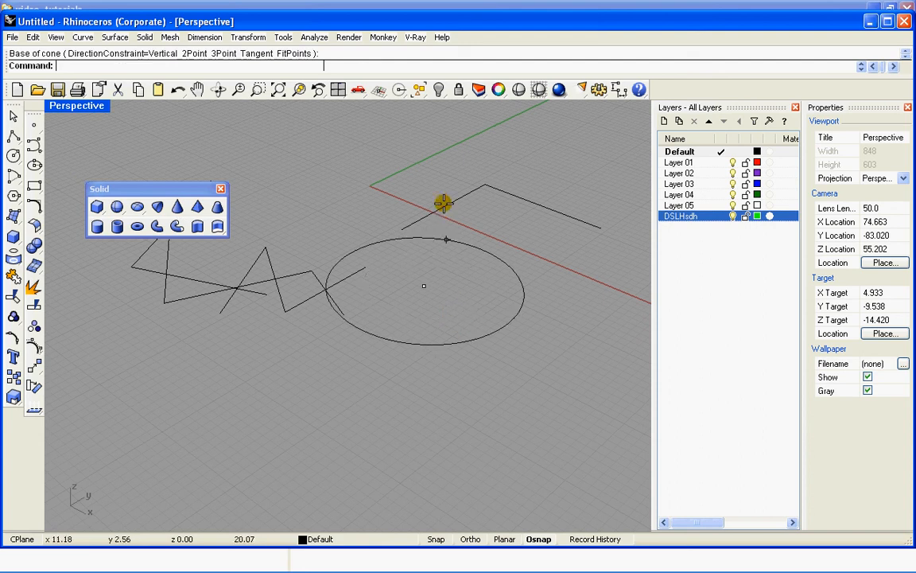
pyautogui.click(436, 255)
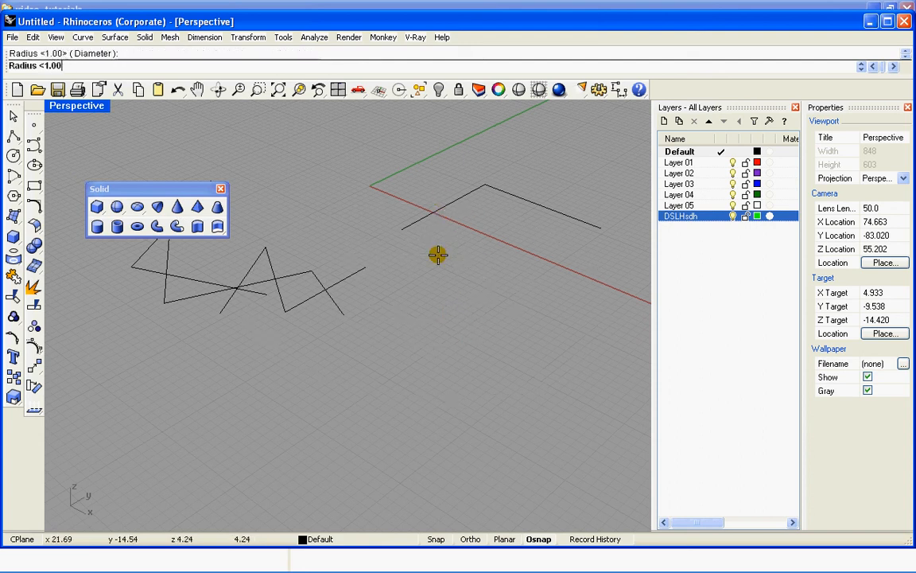
pyautogui.click(436, 189)
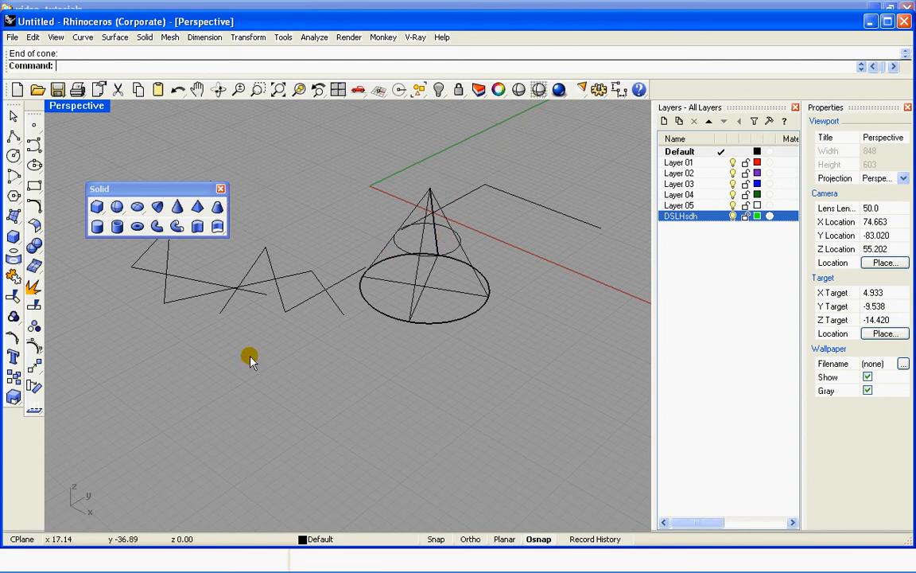
pyautogui.click(222, 188)
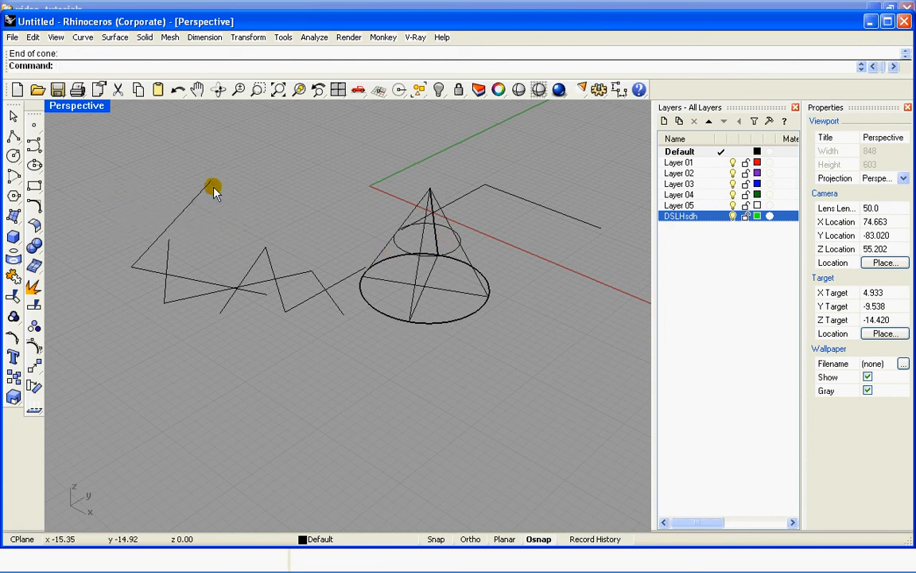
# Step: Examine the tools in the floating Curve From Object toolset and close it
pyautogui.click(14, 257)
pyautogui.moveTo(74, 254); pyautogui.dragTo(140, 196)
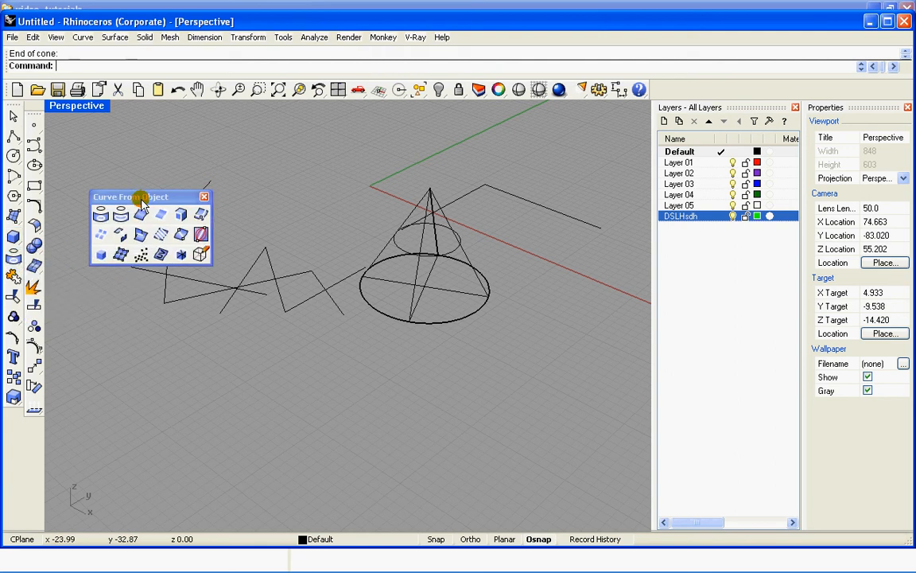
pyautogui.click(204, 196)
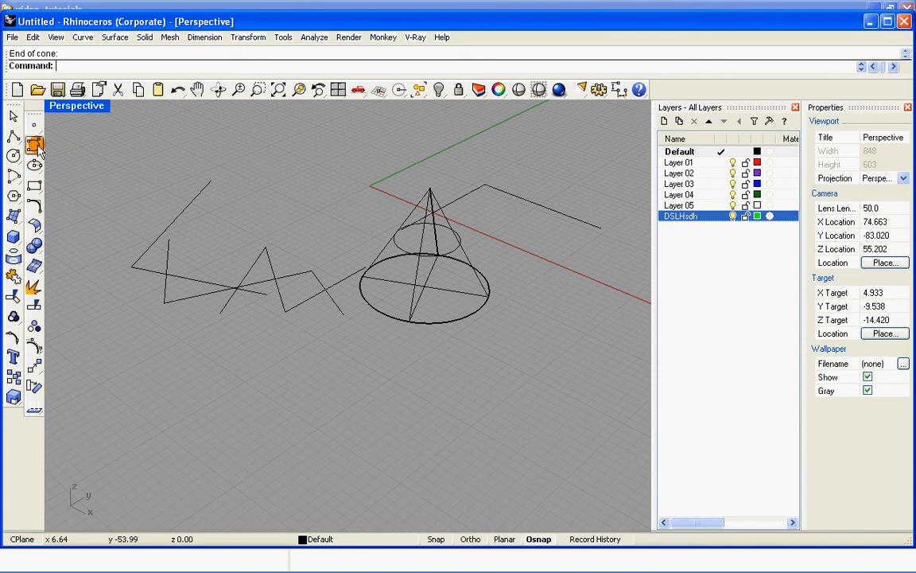
# Step: Copy the two polylines beside the cone about 33 units toward the near left of the Perspective view
pyautogui.click(74, 66)
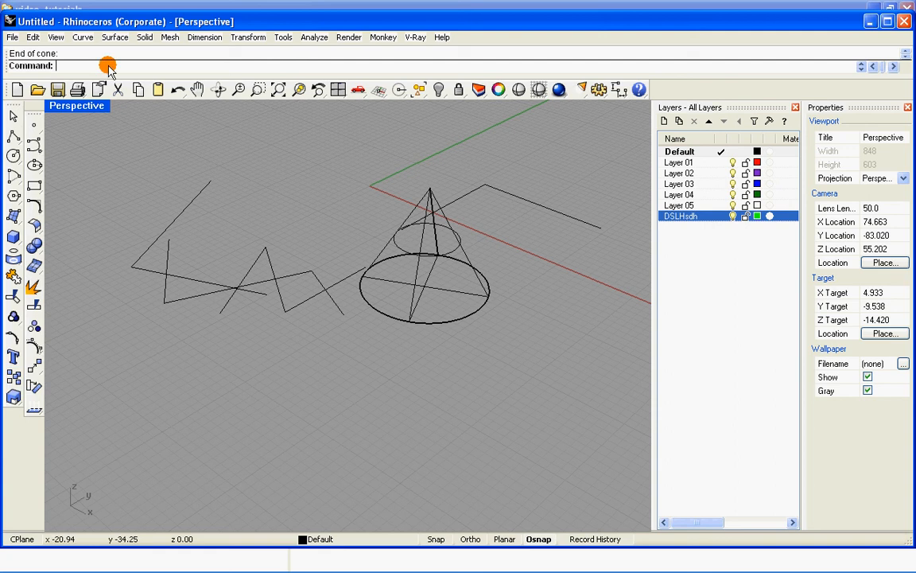
pyautogui.click(13, 341)
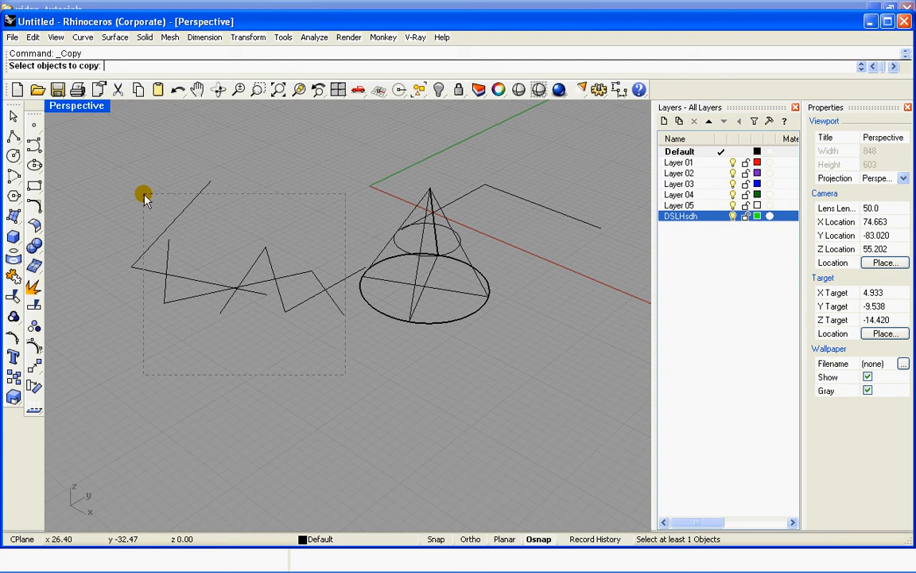
pyautogui.moveTo(144, 197); pyautogui.dragTo(144, 197)
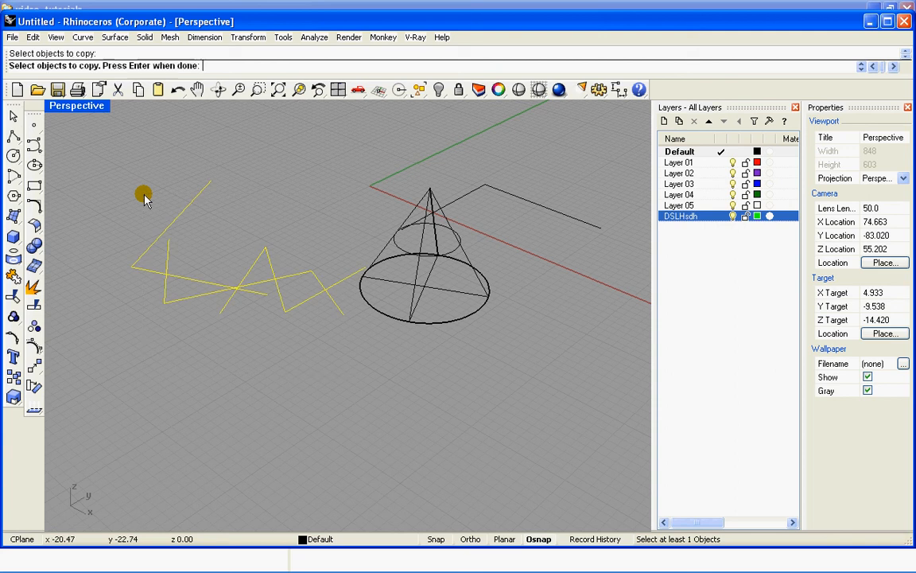
pyautogui.press('Return')
pyautogui.press('Return')
pyautogui.click(284, 200)
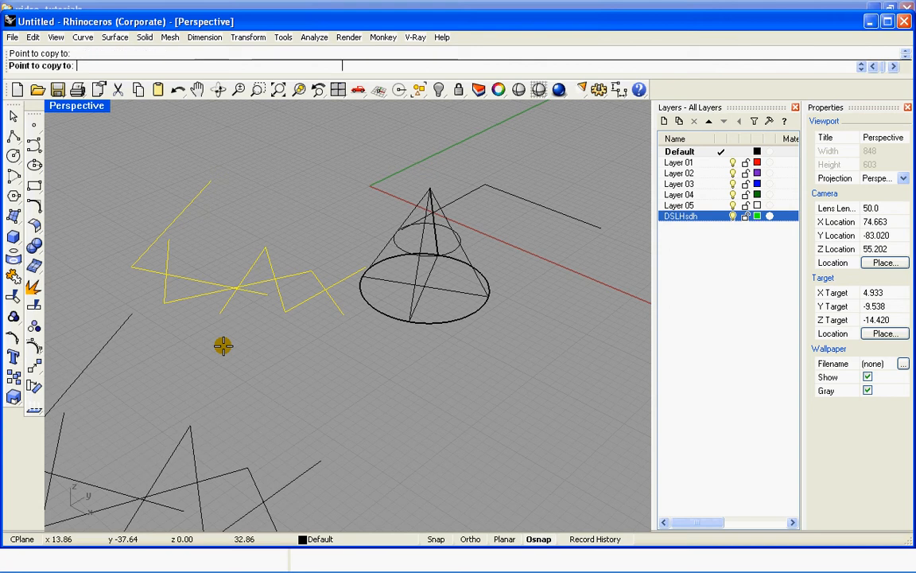
pyautogui.click(226, 335)
pyautogui.press('Return')
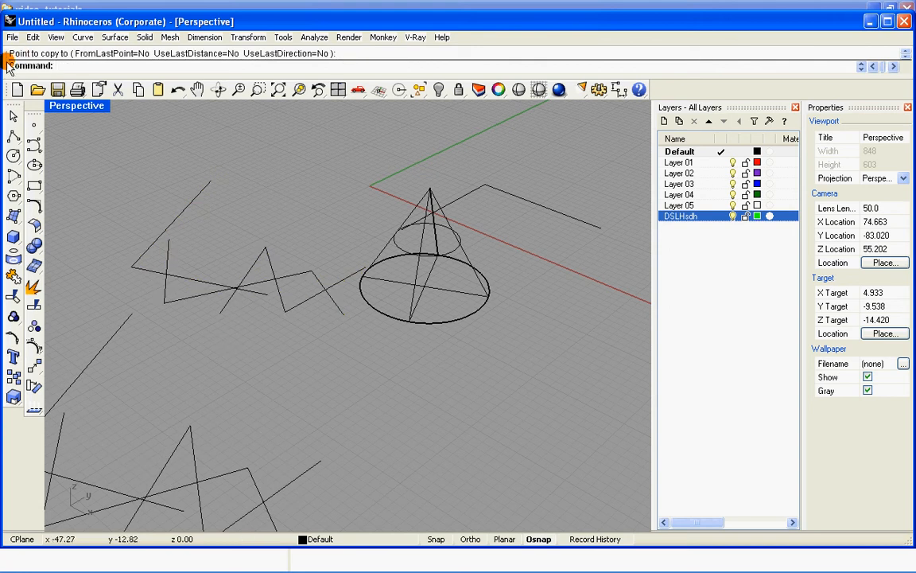
# Step: Copy the two original polylines again, placing the duplicate about 35 units away, in front of the cone
pyautogui.click(75, 67)
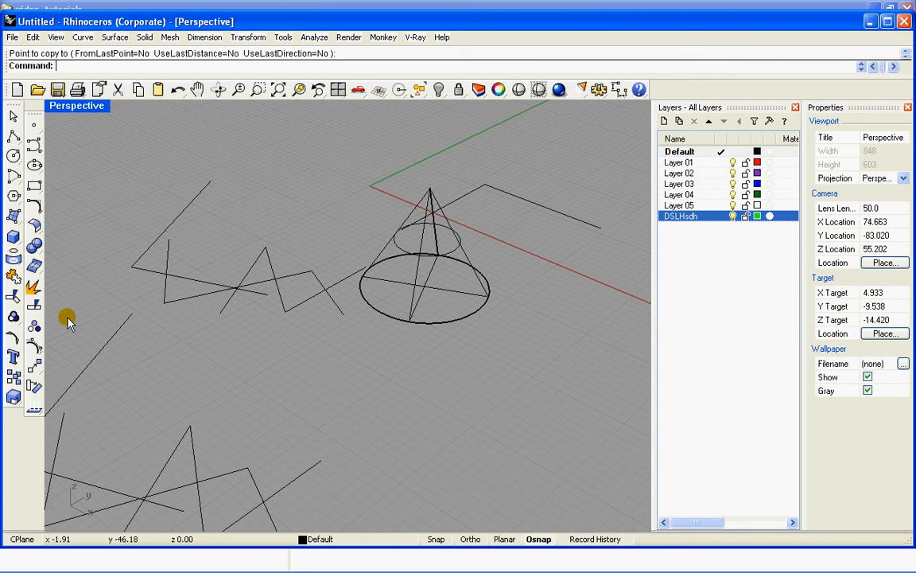
pyautogui.click(13, 339)
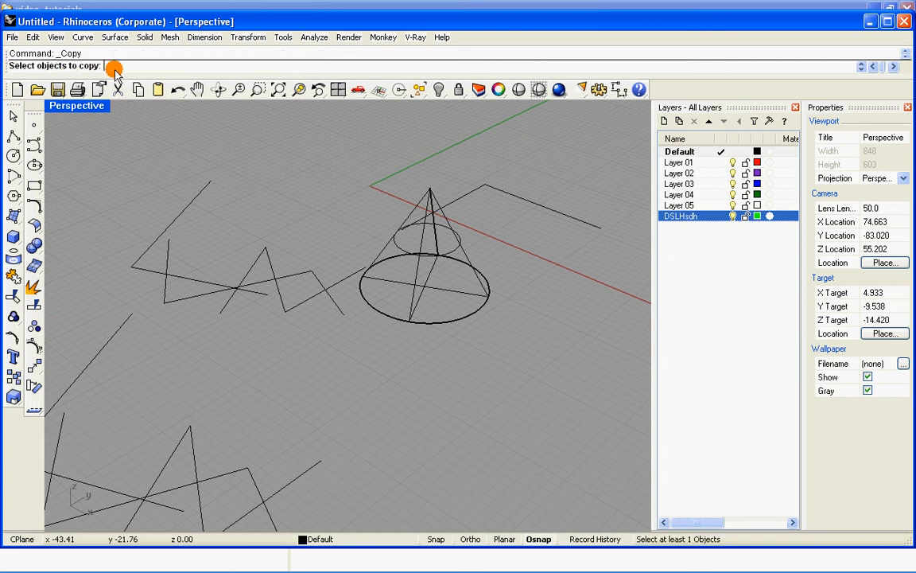
pyautogui.click(183, 300)
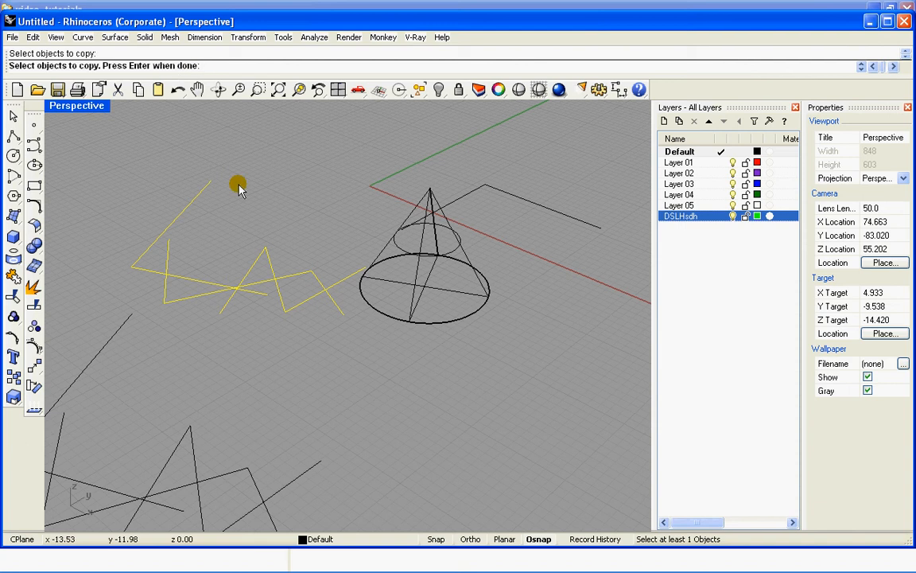
pyautogui.press('Return')
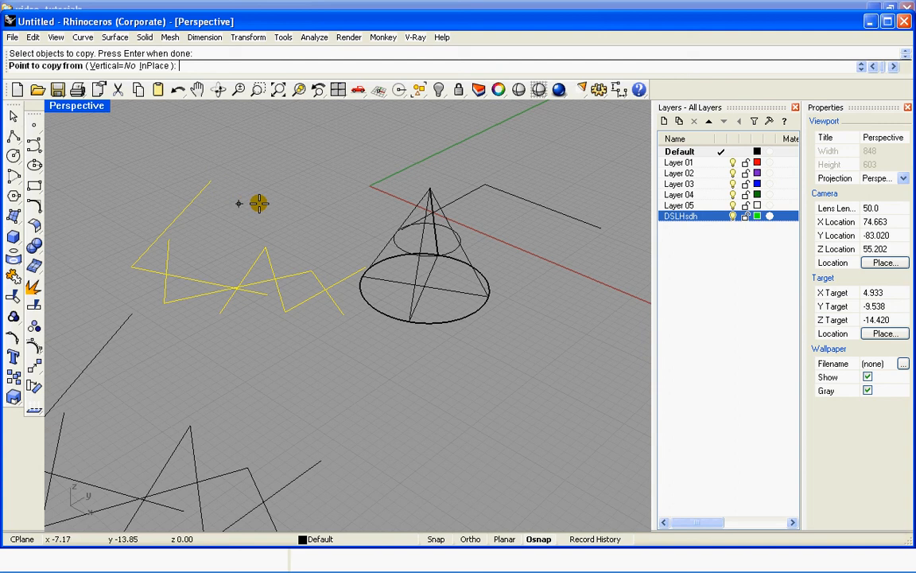
pyautogui.click(259, 204)
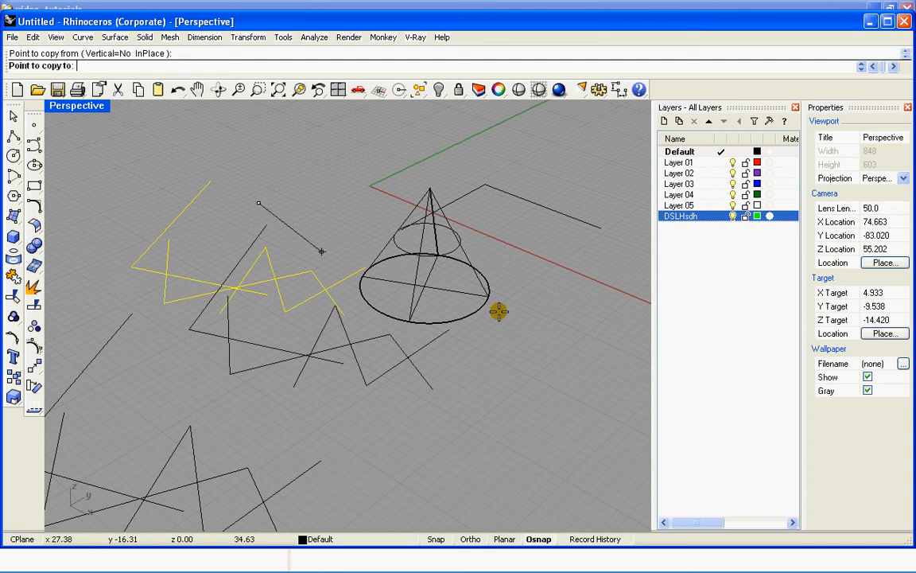
pyautogui.click(149, 121)
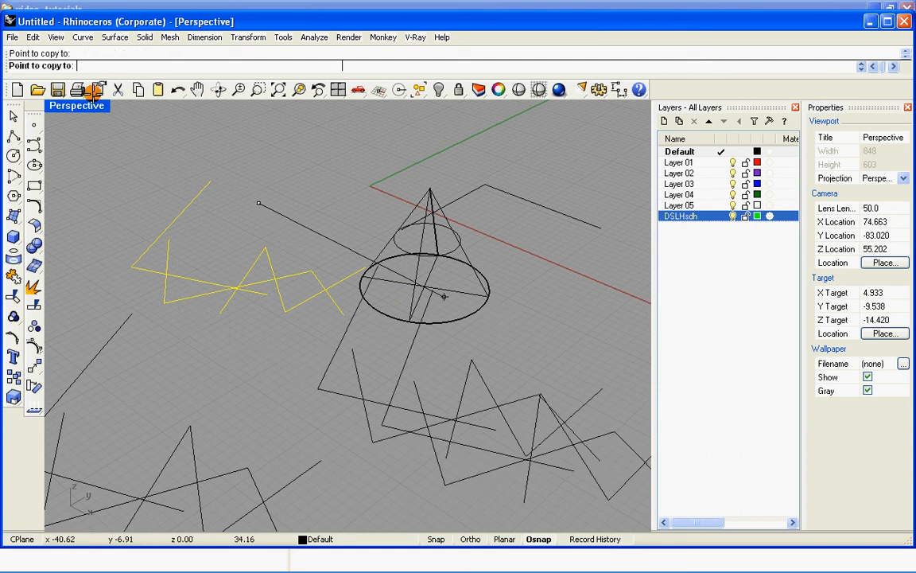
pyautogui.rightClick(159, 203)
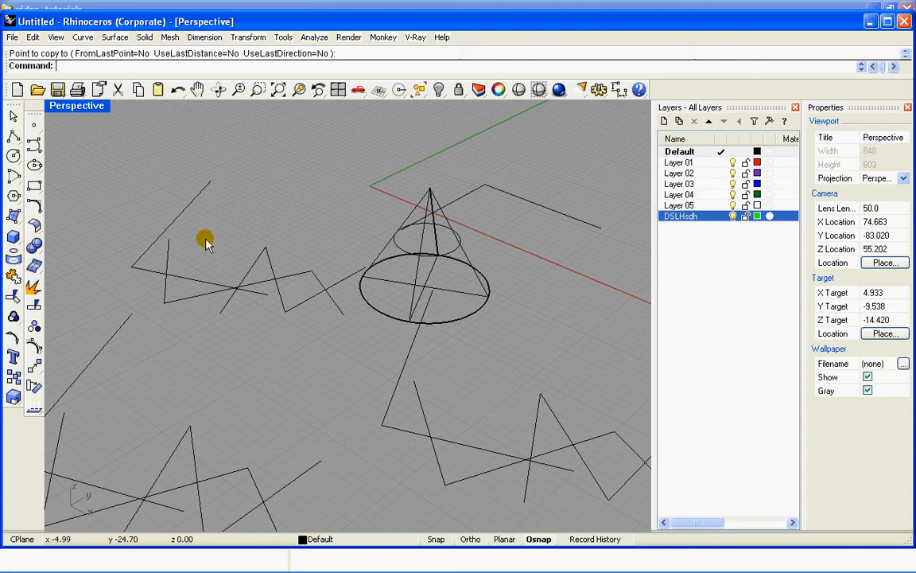
# Step: Select only the original V-shaped polyline beside the zigzag and start the Copy command on it
pyautogui.moveTo(188, 173); pyautogui.dragTo(187, 172)
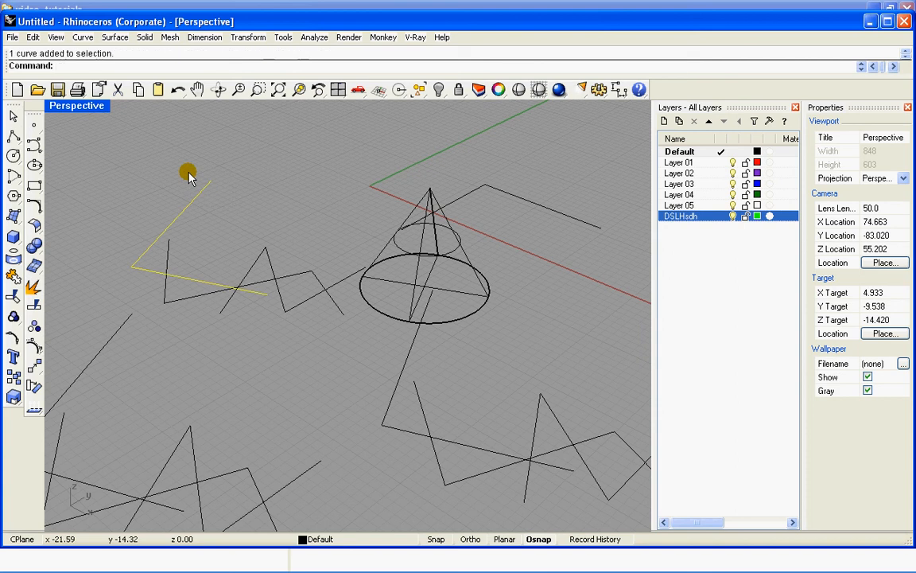
pyautogui.rightClick(188, 172)
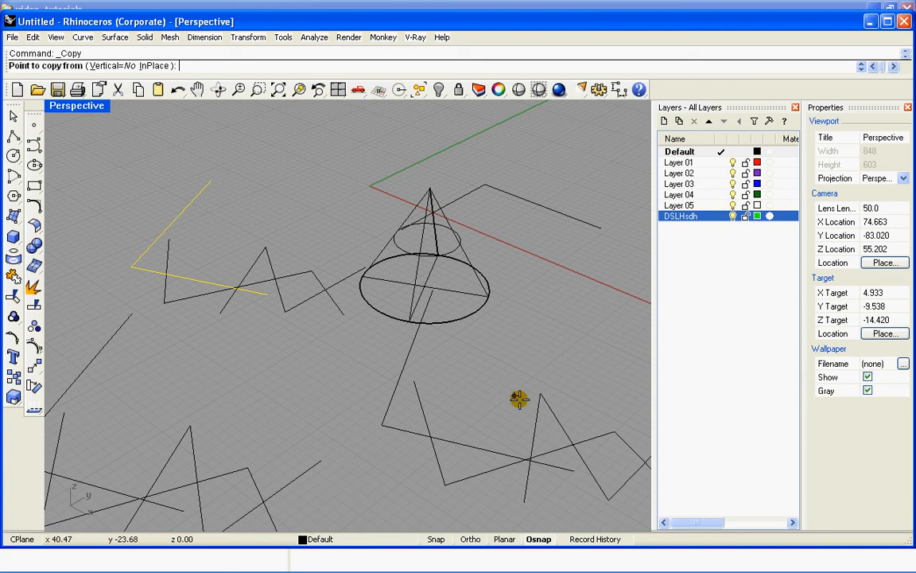
pyautogui.moveTo(677, 570)
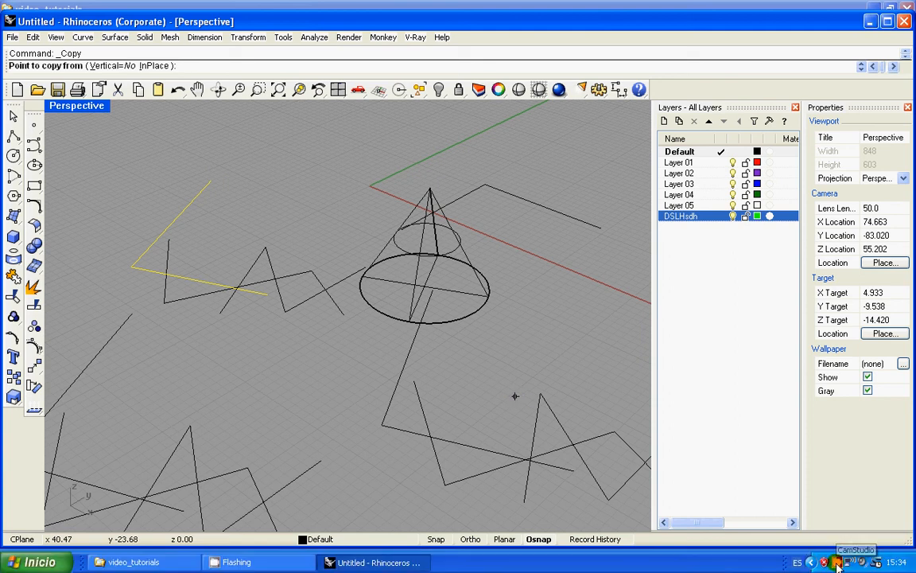